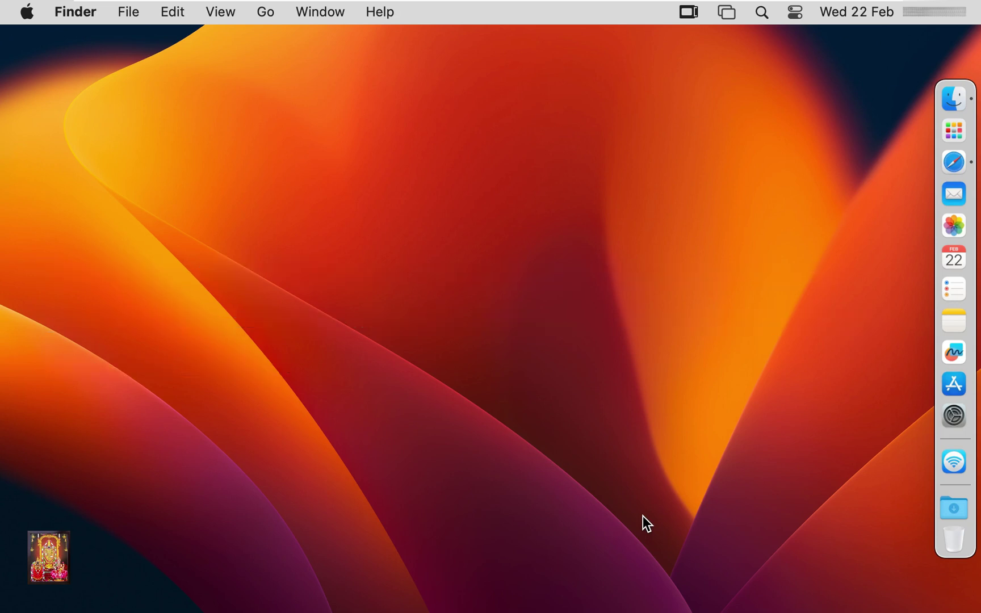
Launch AirPort Utility from the Applications > Utilities folder in Finder
left_click(957, 109)
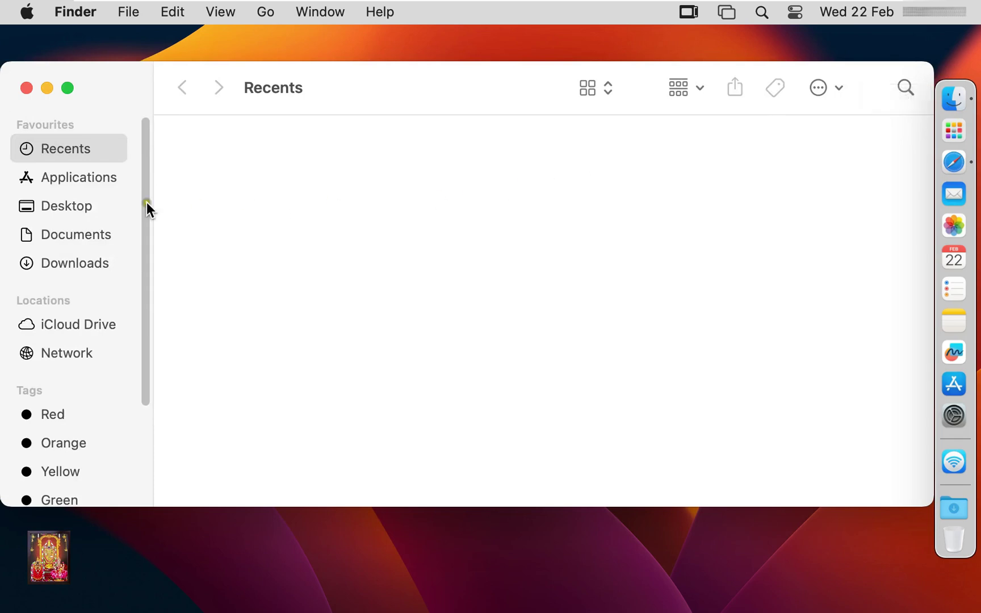
left_click(91, 181)
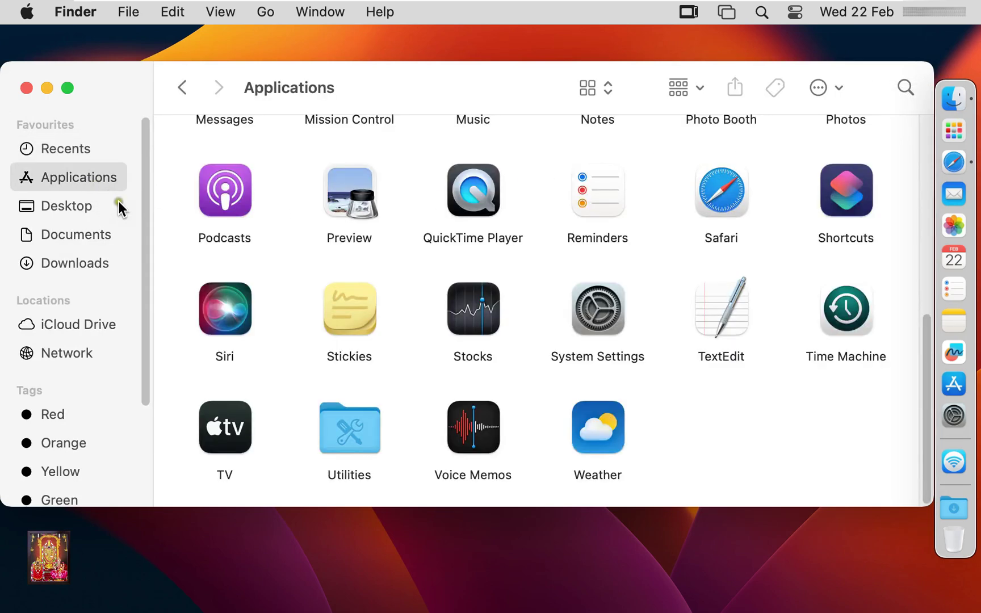
double_click(363, 437)
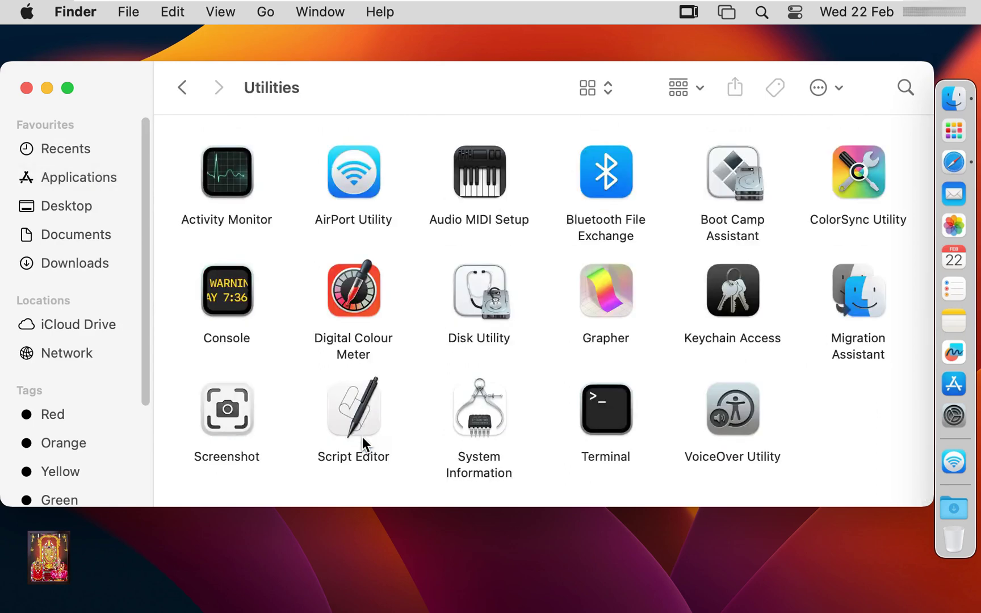
left_click(349, 187)
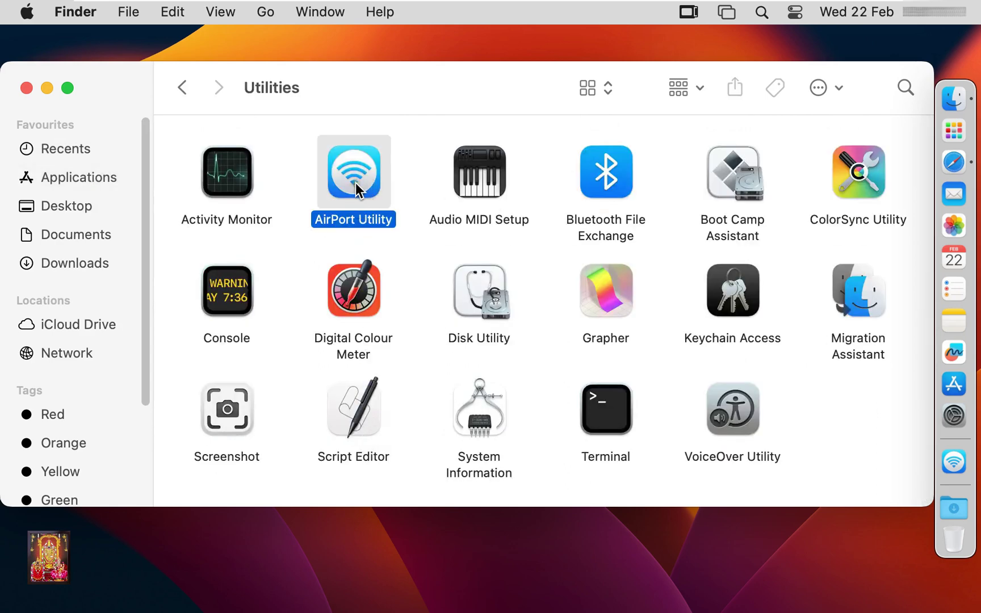
double_click(356, 184)
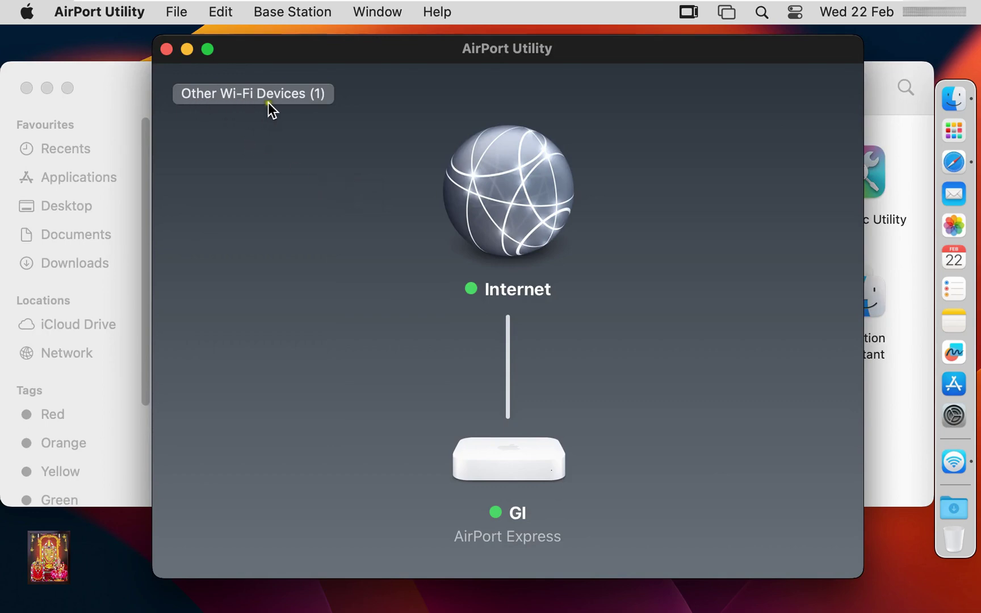
Close the Finder window and list Other Wi-Fi Devices to reveal AirPort Express 463960
left_click(131, 77)
left_click(27, 89)
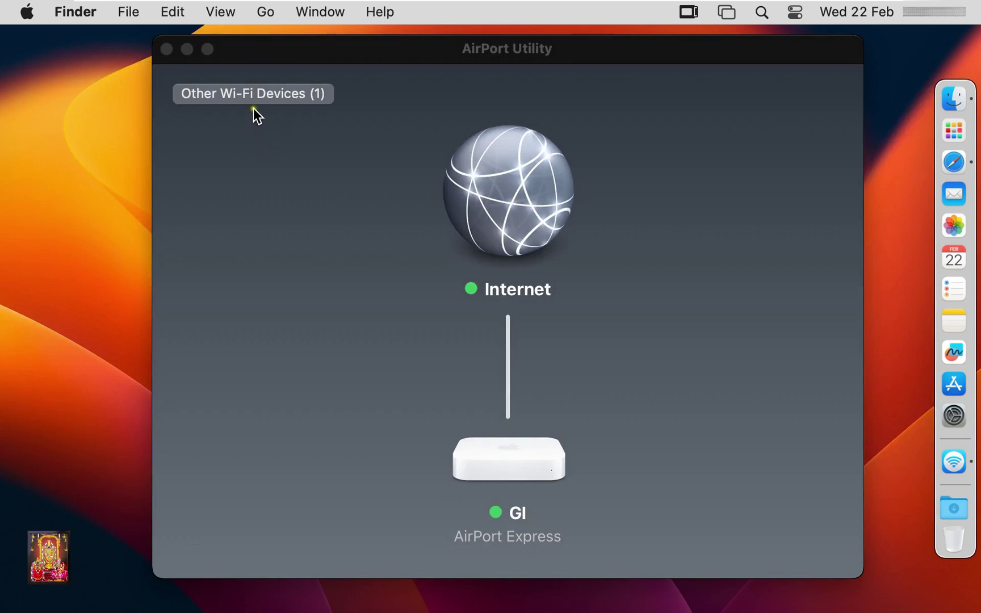
left_click(289, 97)
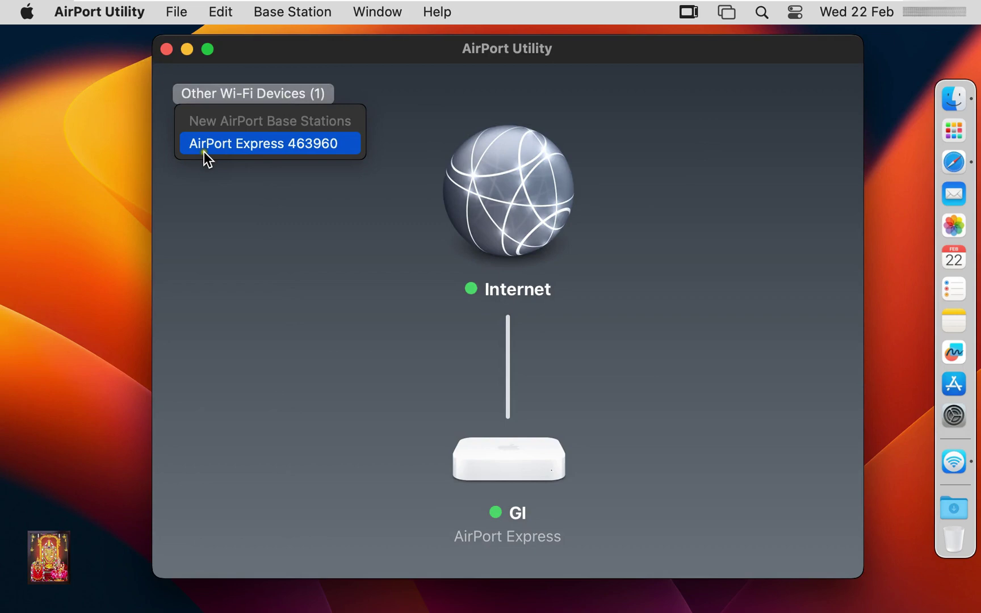
Begin setup of AirPort Express 463960 and show its other setup options
left_click(303, 151)
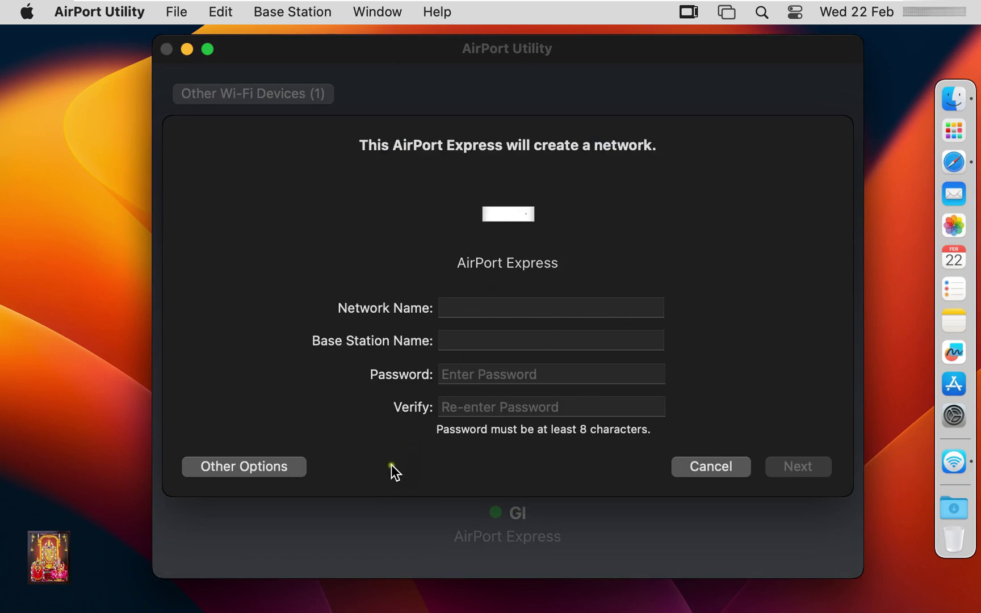
left_click(276, 469)
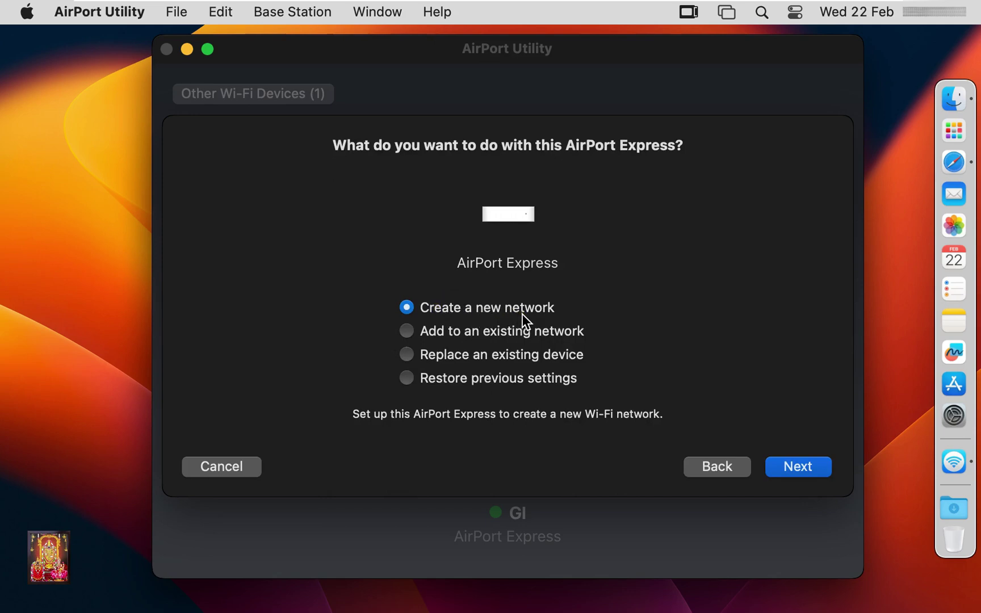
Create a new network, naming both the network and the base station 'Audit'
left_click(806, 469)
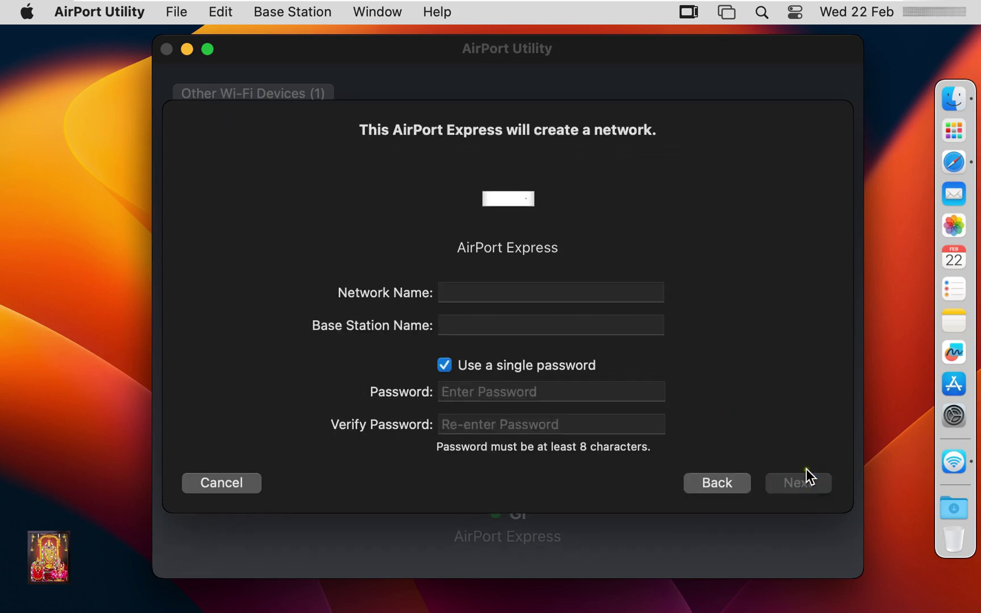
type("Au")
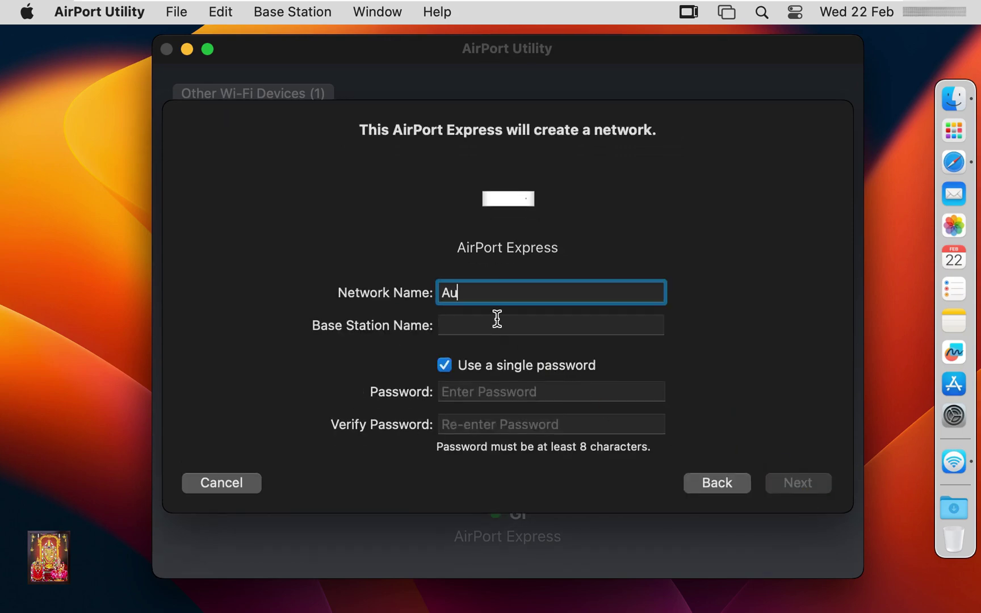
type("dit")
left_click(491, 328)
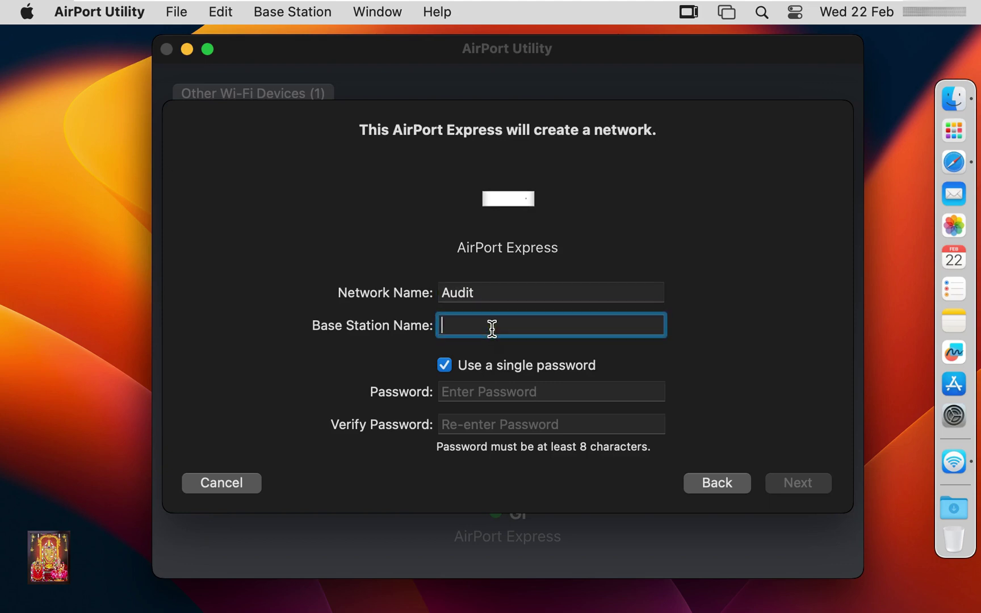
type("Audit")
Enter and confirm the shared network password, then submit the settings
left_click(480, 392)
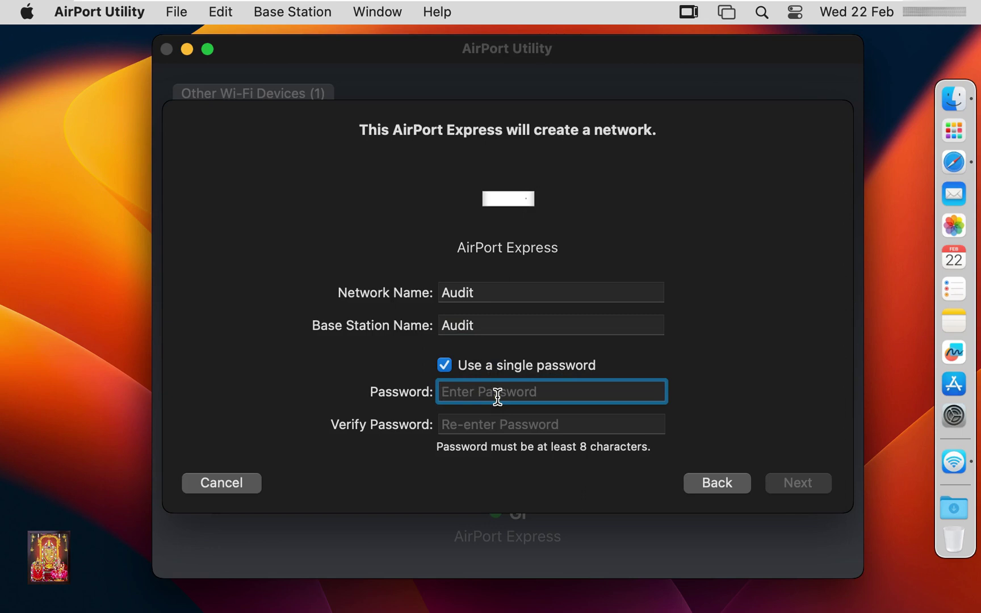
type("audit123")
left_click(490, 423)
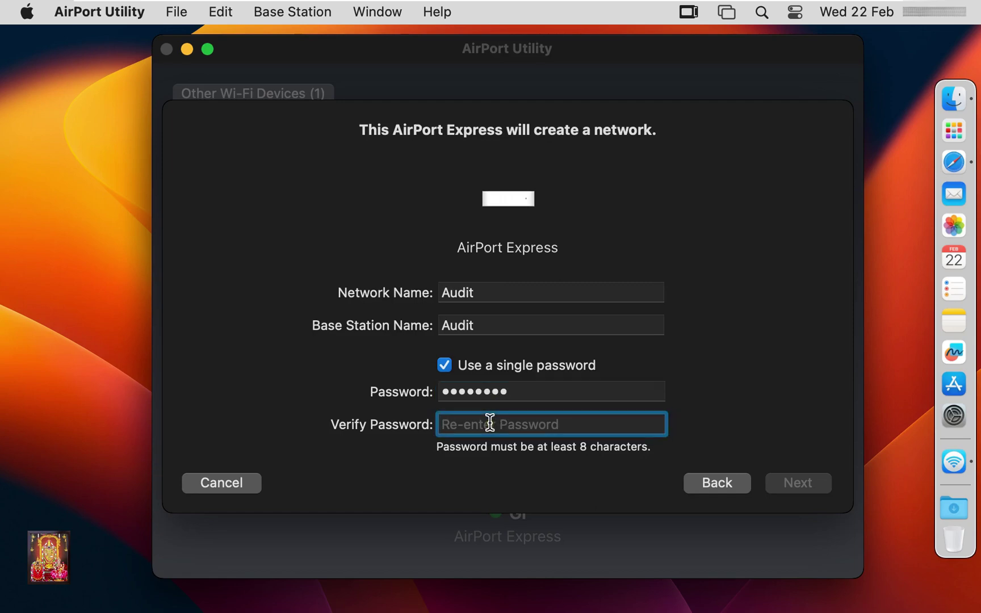
type("audit123")
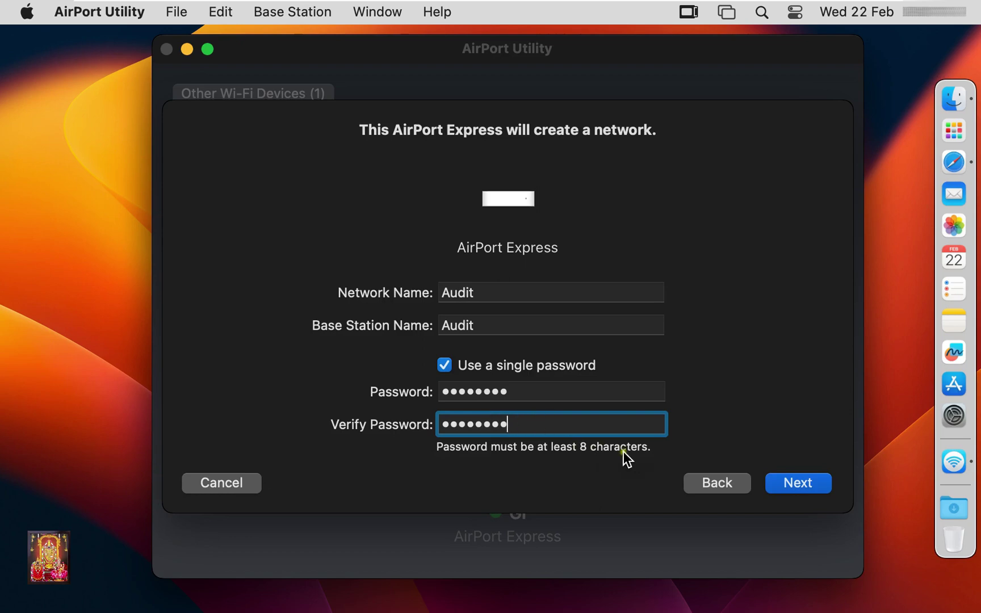
left_click(785, 485)
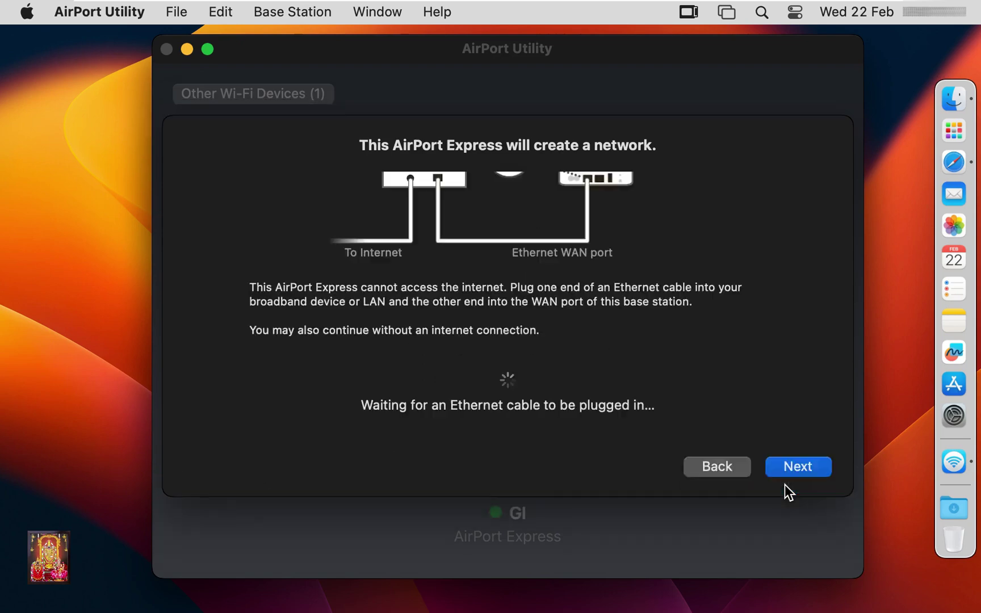
Finish Audit's setup without Ethernet or a guest network and close the summary
left_click(800, 469)
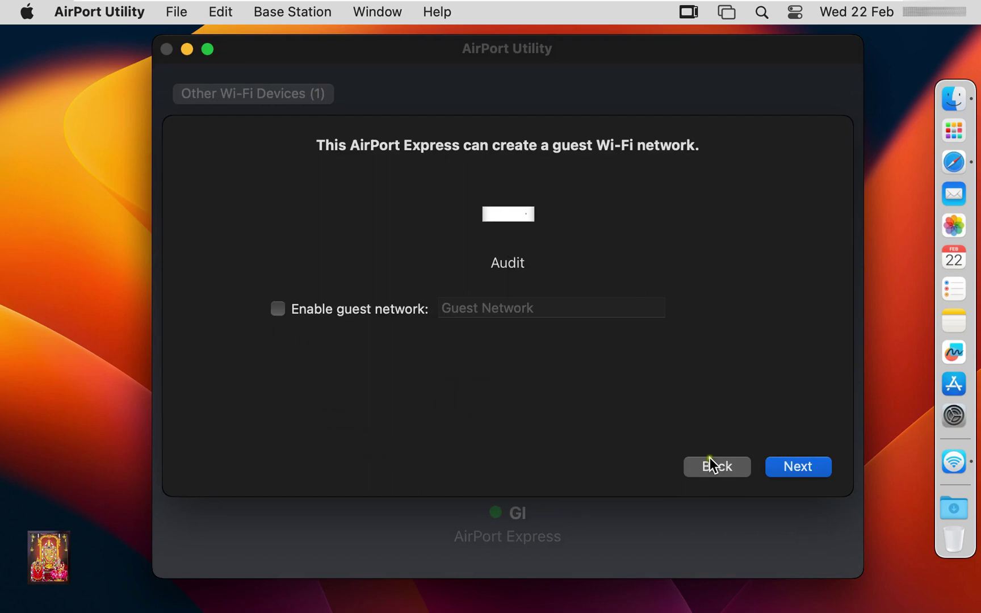
left_click(792, 467)
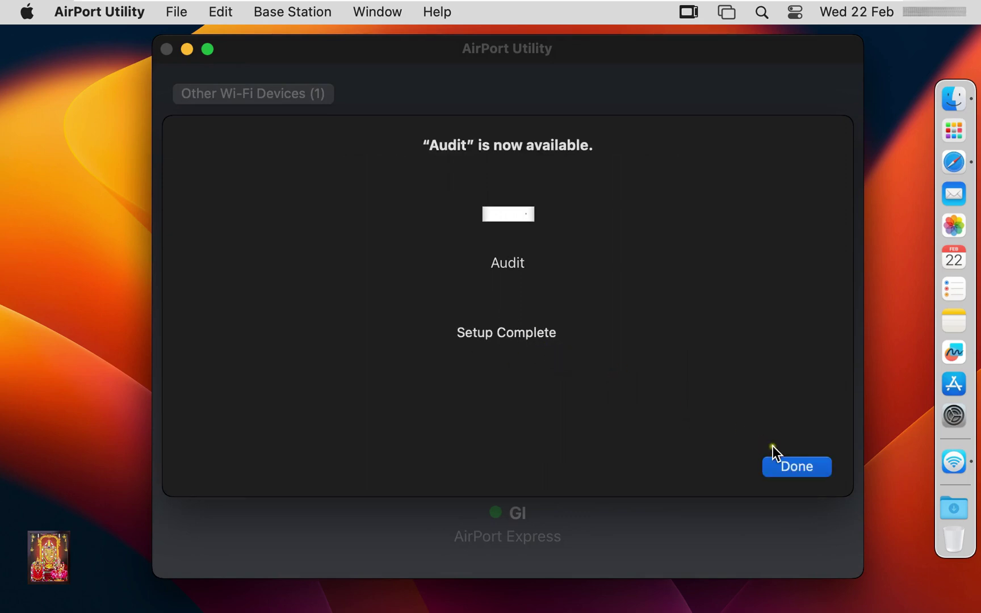
left_click(791, 463)
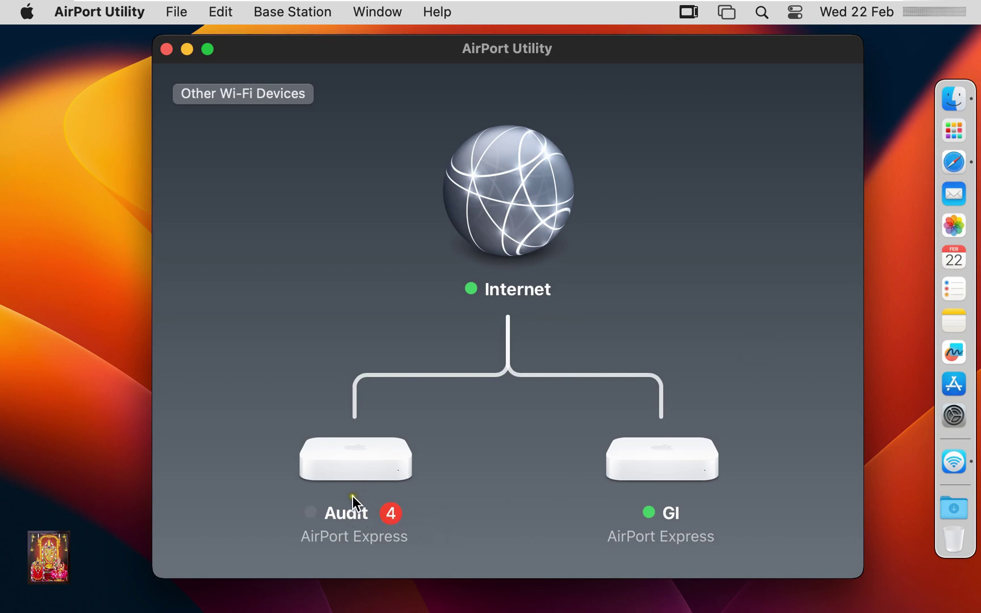
Show the Audit base station's details, including firmware 7.6.8 and its alerts
left_click(340, 515)
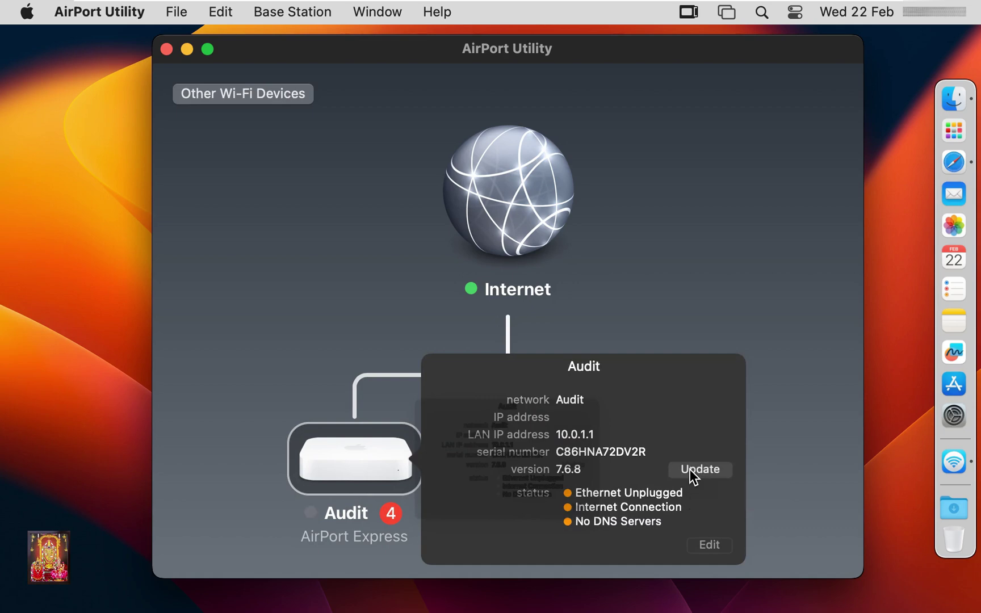
Update Audit's firmware to version 7.8.1 and view its refreshed details
left_click(690, 470)
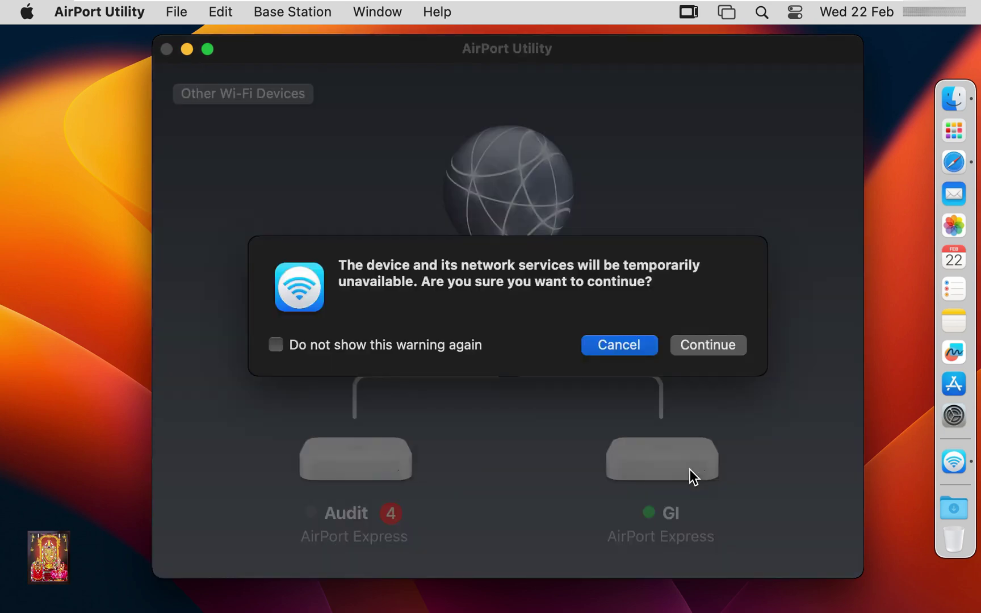
left_click(706, 351)
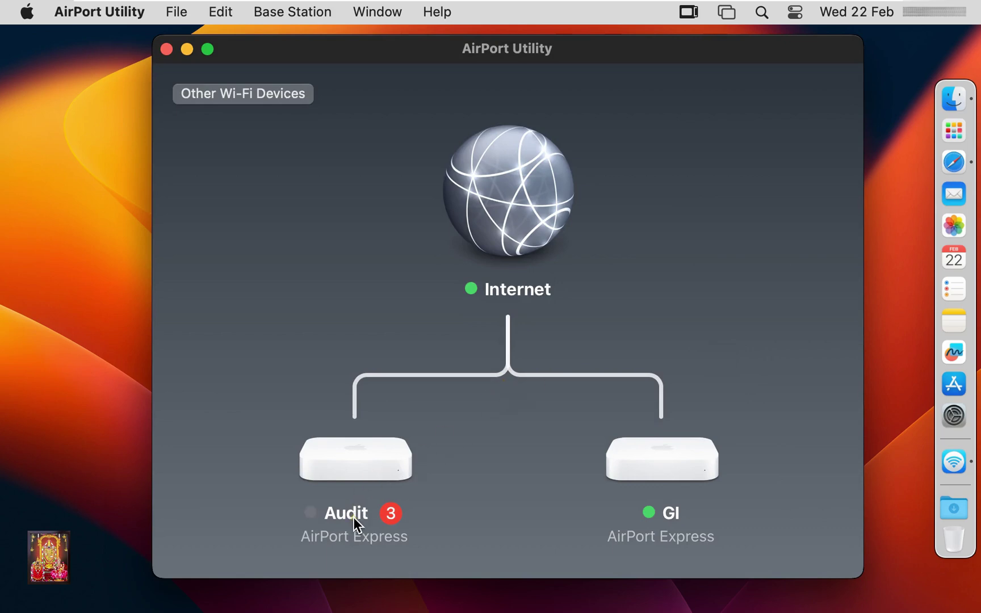
left_click(365, 492)
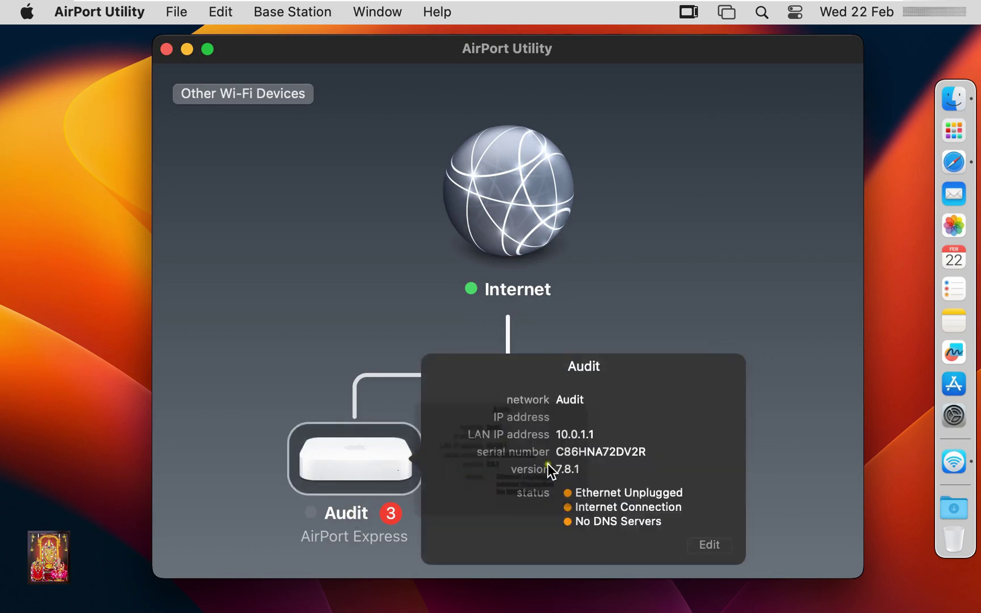
Review the Ethernet Unplugged alert, then open Audit's base station settings editor
left_click(695, 492)
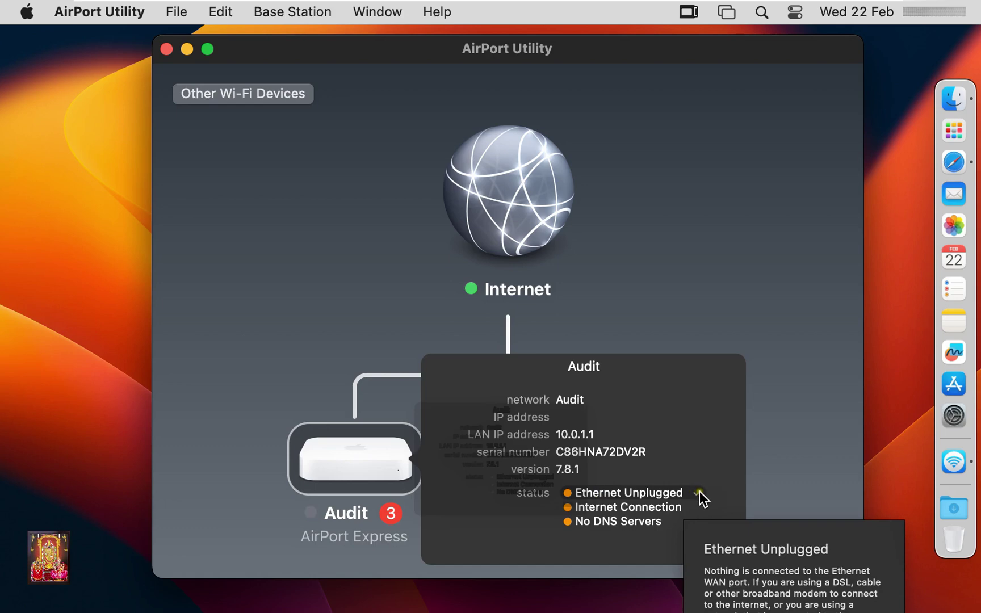
left_click(661, 511)
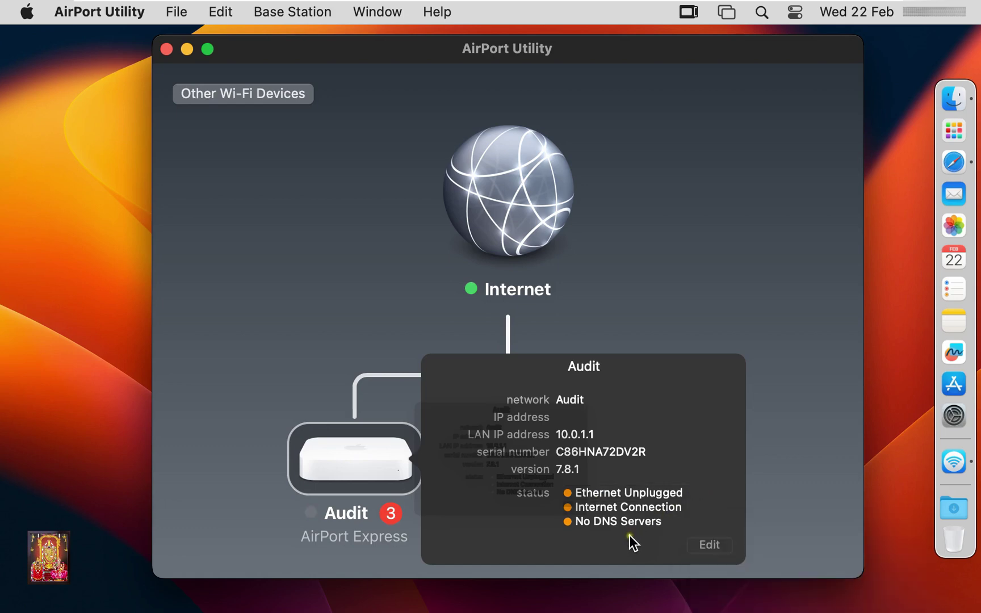
left_click(700, 544)
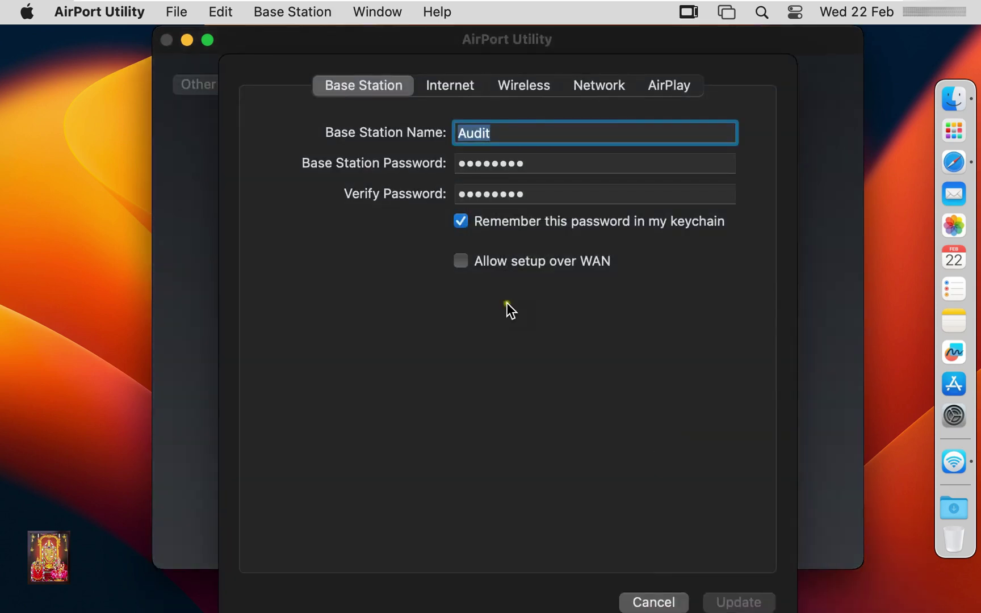
Show Audit's Internet settings: DHCP, IPv4 192.168.1.3, DNS 8.8.8.8 and 4.2.2.2
left_click(456, 88)
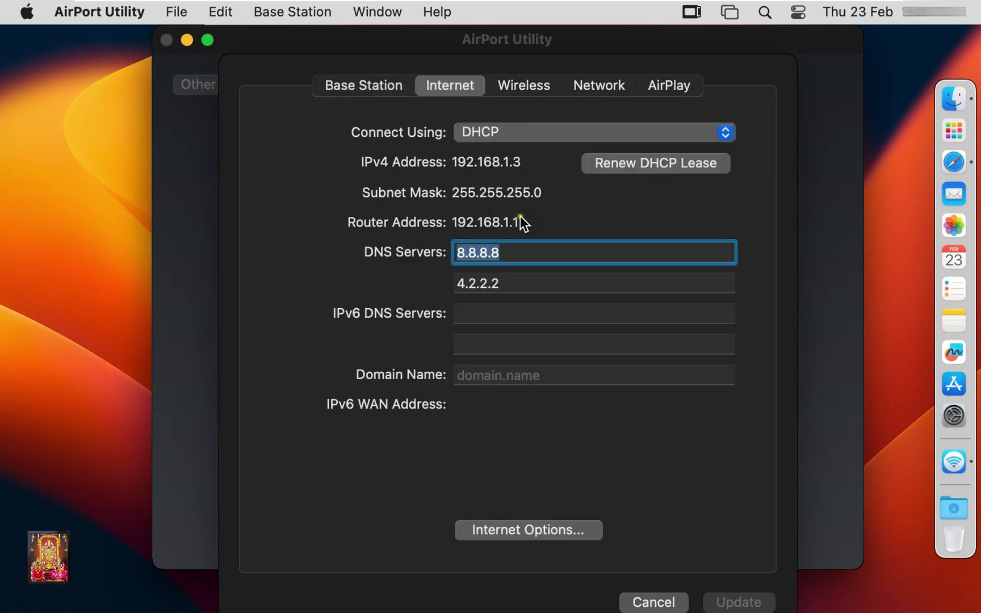